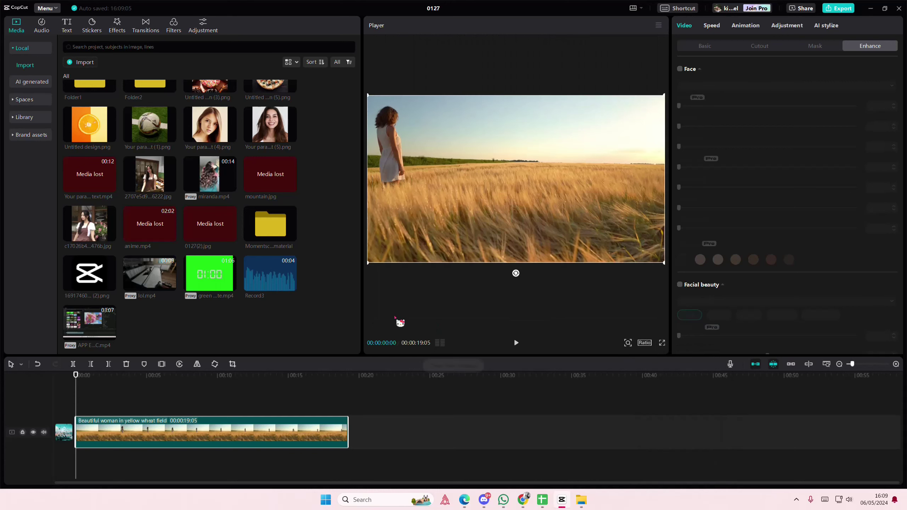
Step: Deselect the wheat-field clip to show draft 0127's details, then jump the playhead to start and end
left_click(124, 388)
left_click(193, 395)
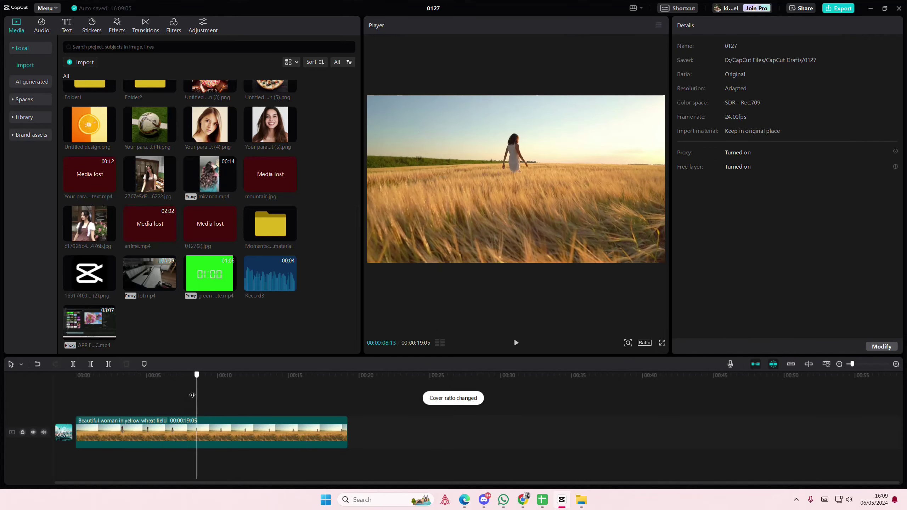
key("Home")
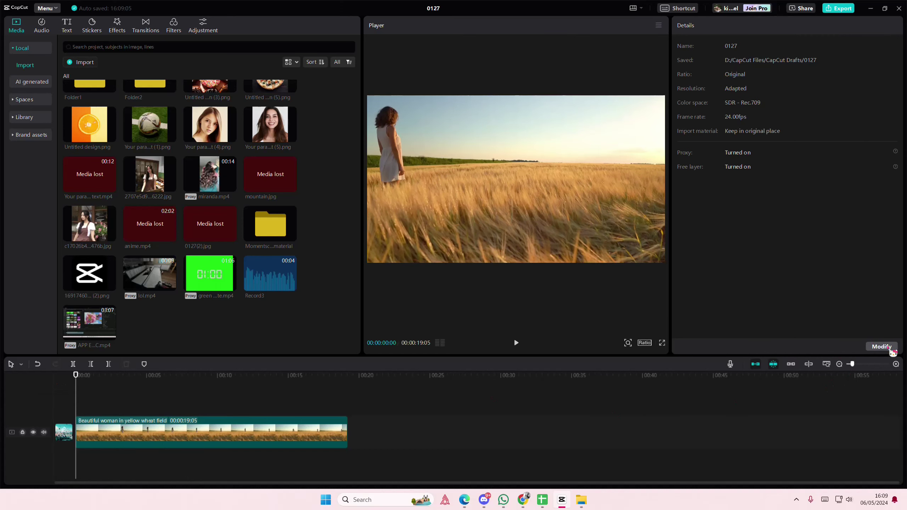
key("End")
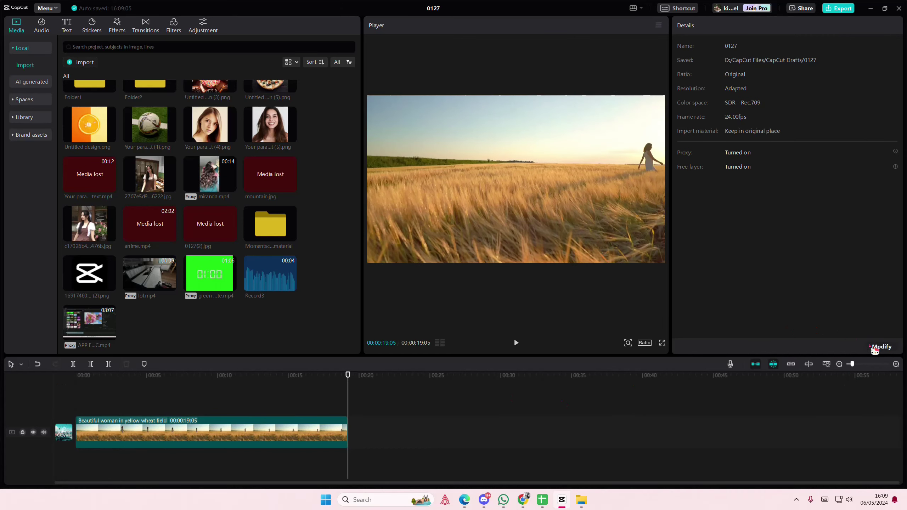
Step: Toggle the project proxy off and back on, keeping the proxy resolution at 540P
left_click(879, 347)
left_click(476, 146)
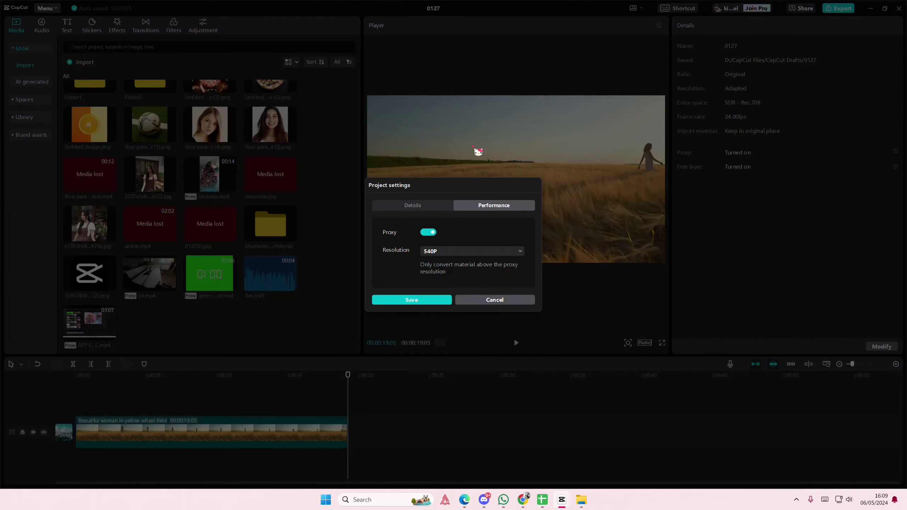
left_click(430, 232)
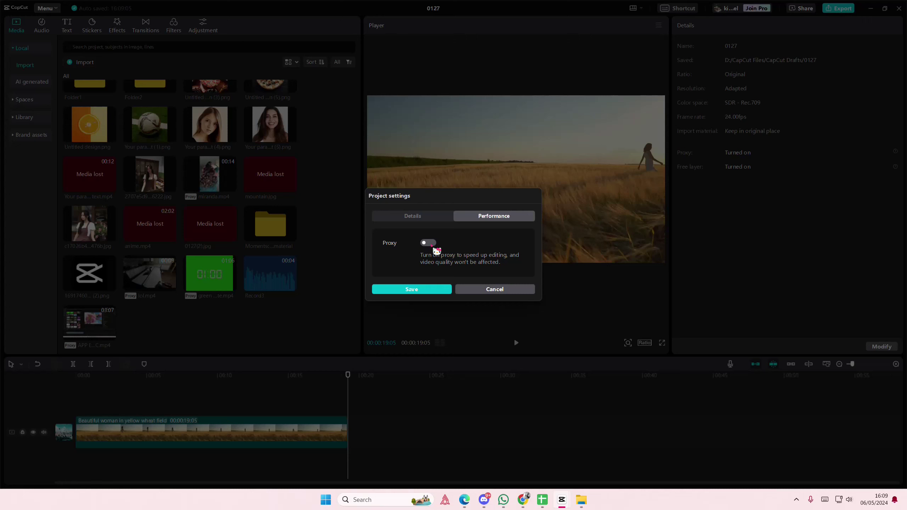
left_click(430, 244)
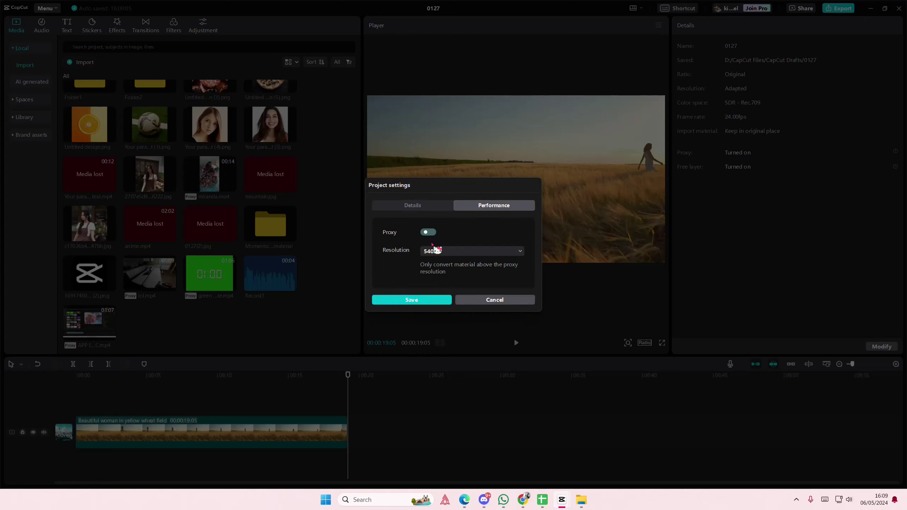
left_click(444, 256)
left_click(450, 284)
Step: Save the 540P project proxy settings and bring up the global Performance settings
left_click(432, 301)
left_click(47, 8)
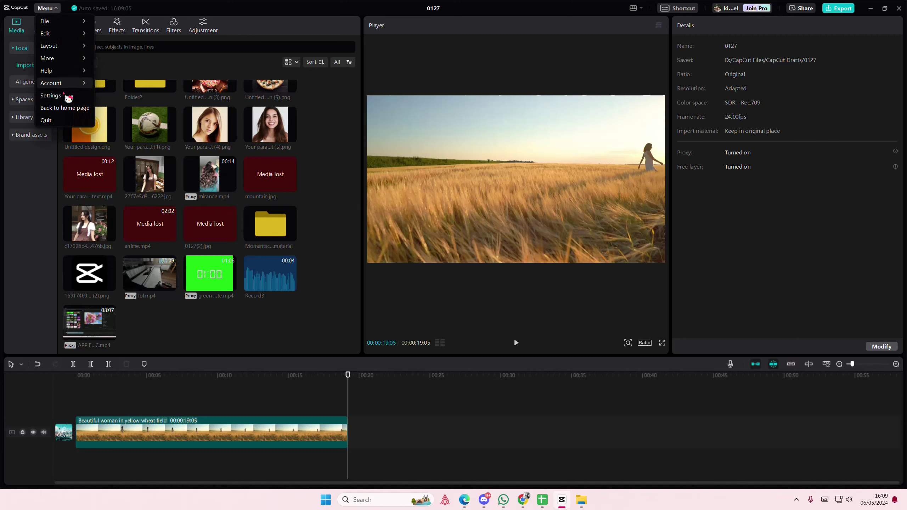
left_click(51, 95)
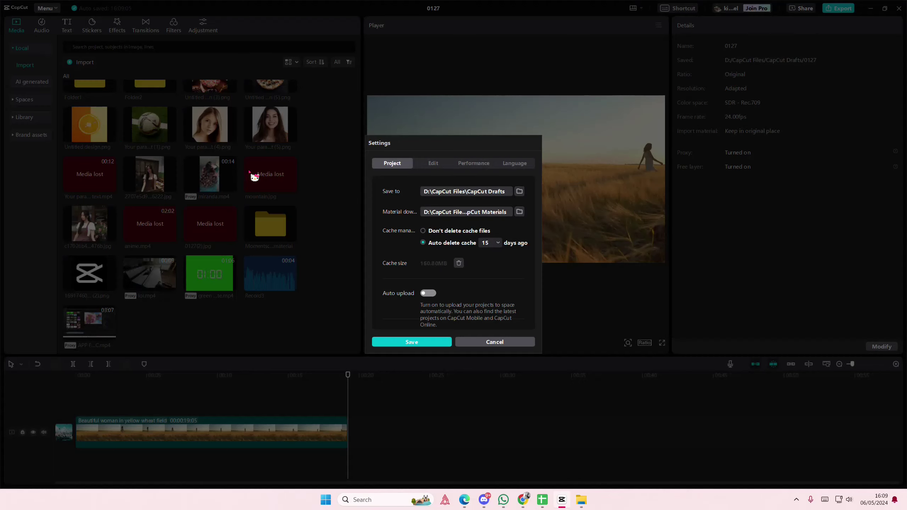
left_click(473, 163)
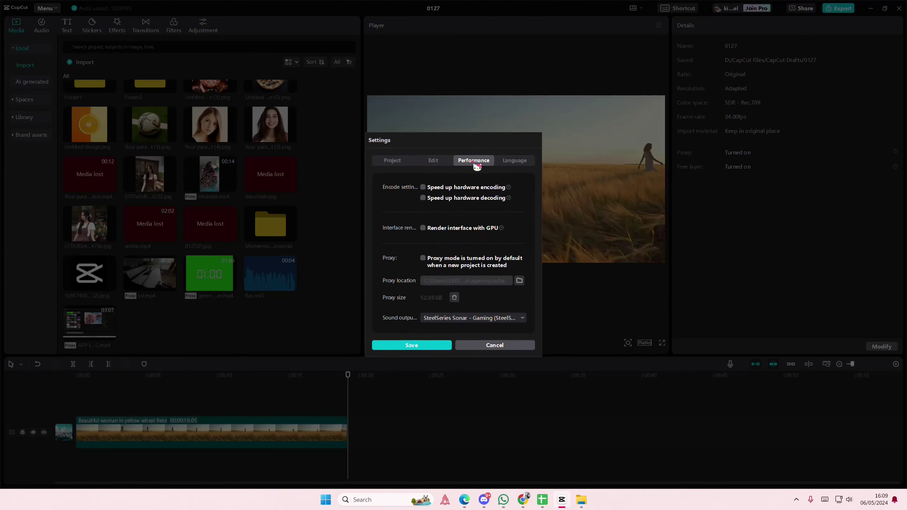
Step: Turn off hardware encoding/decoding, GPU interface rendering and default proxy mode, then save
left_click(423, 199)
left_click(423, 228)
left_click(423, 259)
left_click(424, 188)
left_click(424, 229)
left_click(423, 260)
left_click(424, 258)
left_click(424, 261)
left_click(449, 347)
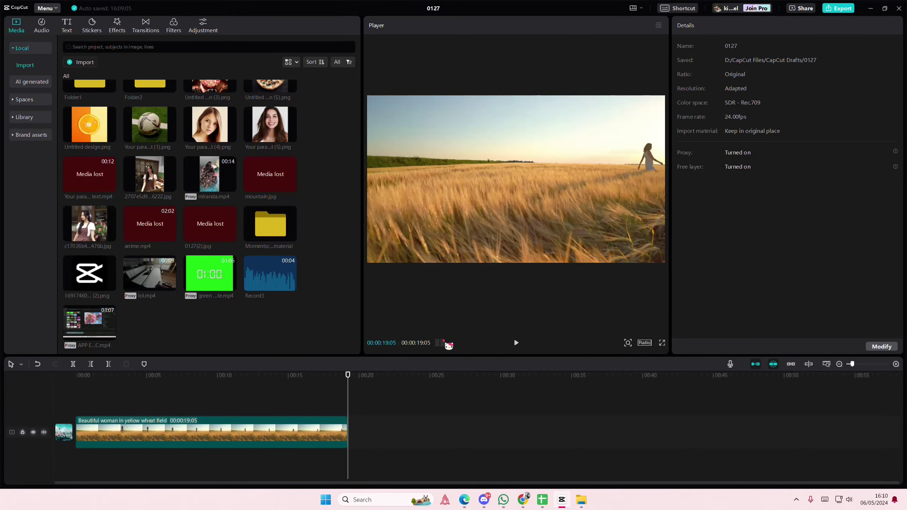